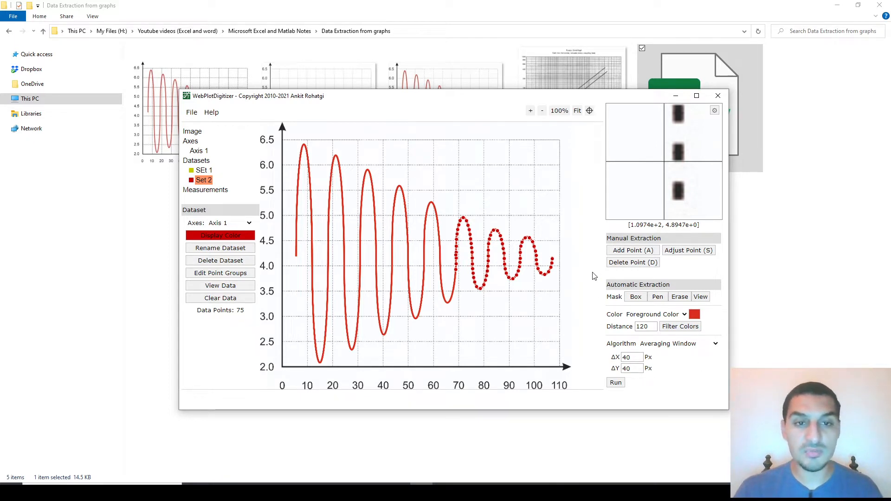
# Step: View the pump cost graph image from the folder, and switch to the WebPlotDigitizer window
pyautogui.doubleClick(560, 61)
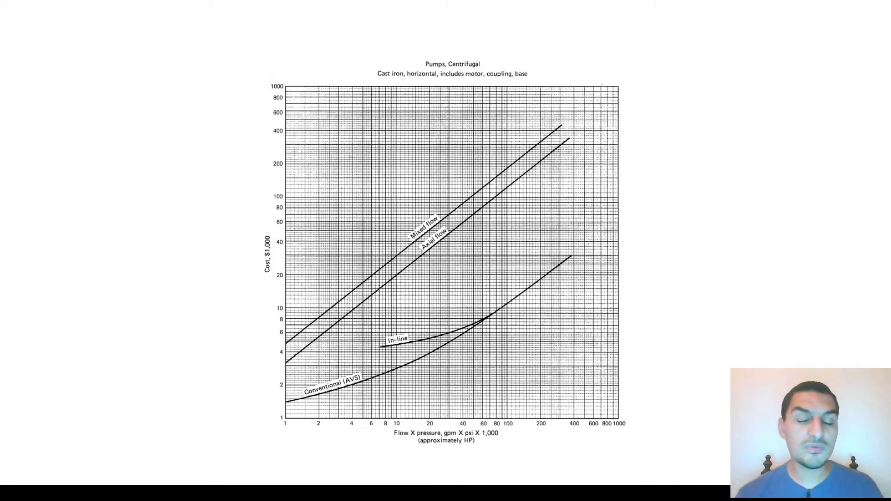
pyautogui.hotkey('alt', 'Tab')
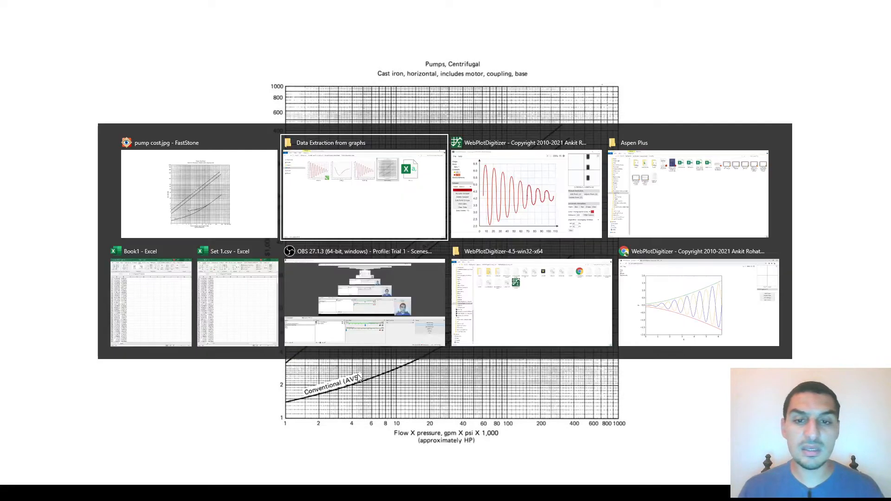
pyautogui.hotkey('alt', 'Tab')
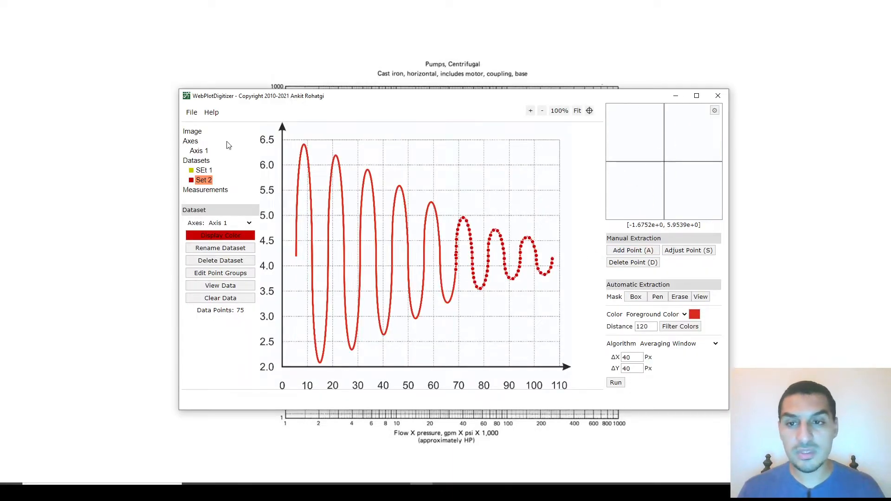
# Step: Load the pump cost.jpg graph as a new image and start axis alignment as a 2D (X-Y) plot
pyautogui.click(190, 114)
pyautogui.click(199, 124)
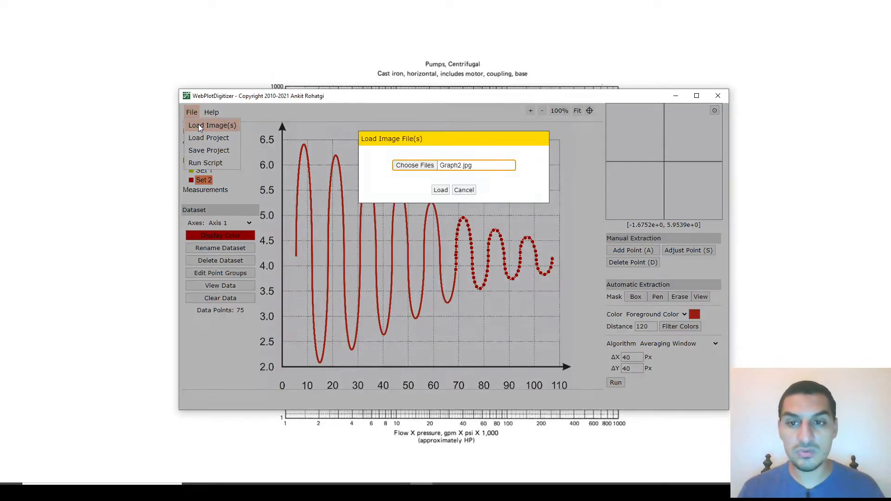
pyautogui.click(428, 166)
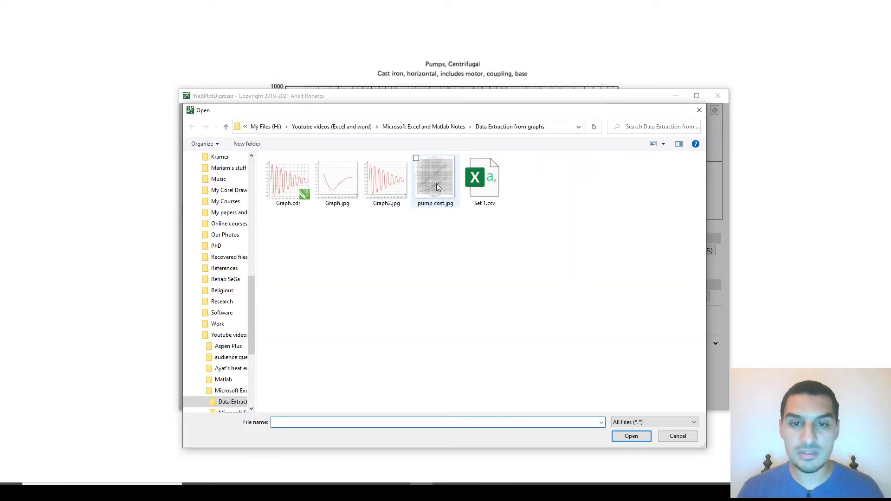
pyautogui.doubleClick(436, 183)
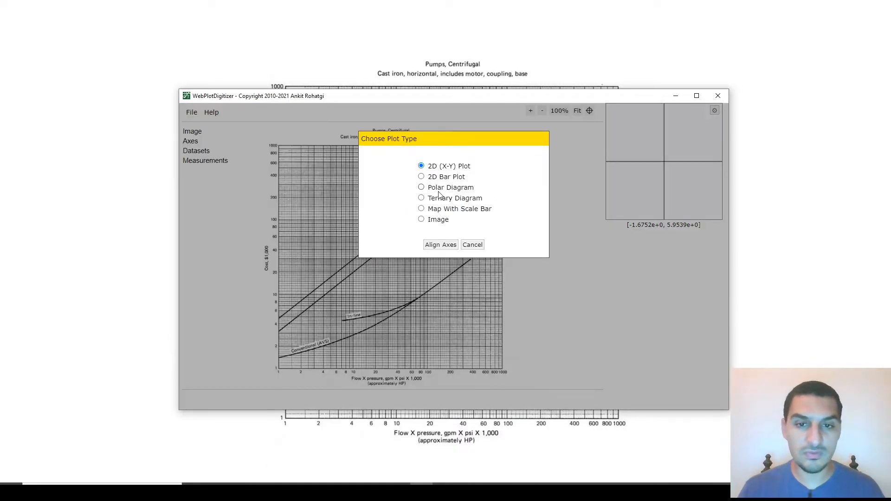
pyautogui.click(447, 245)
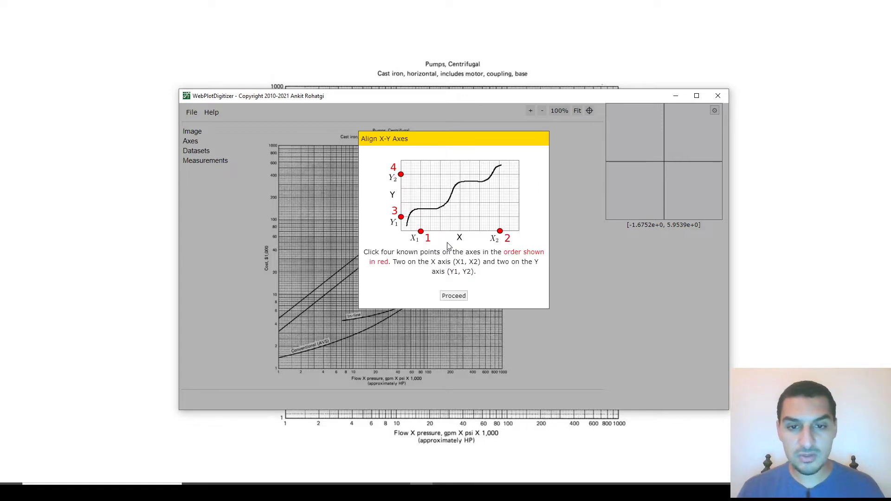
# Step: Place the calibration points: X1 and Y1 at the graph's origin, X2 at 1000 on the X axis, Y2 at 1000 on the Y axis
pyautogui.click(452, 296)
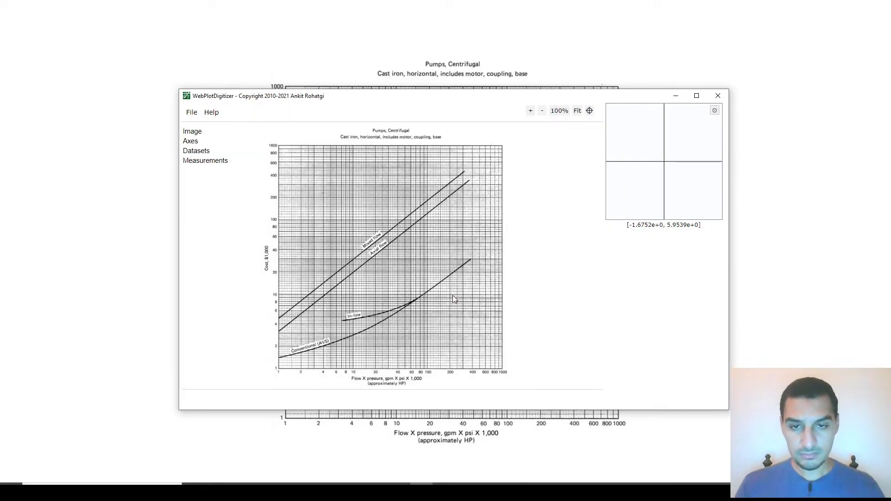
pyautogui.click(278, 368)
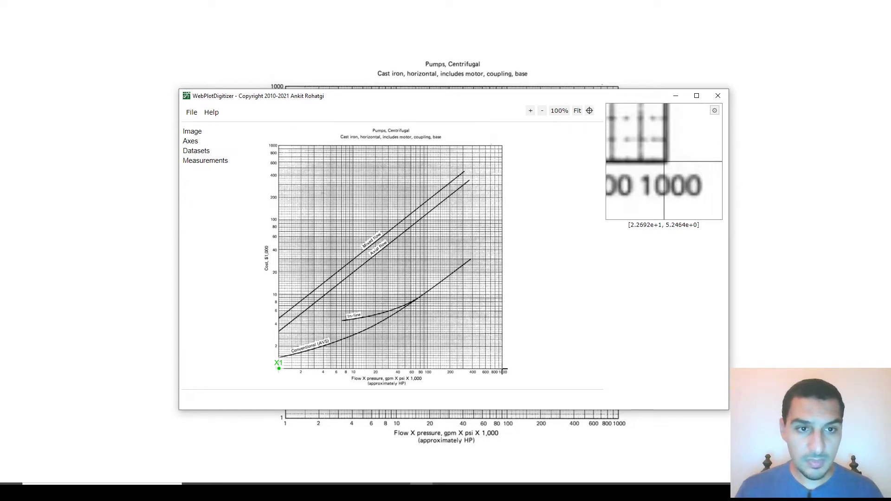
pyautogui.click(503, 369)
pyautogui.click(279, 367)
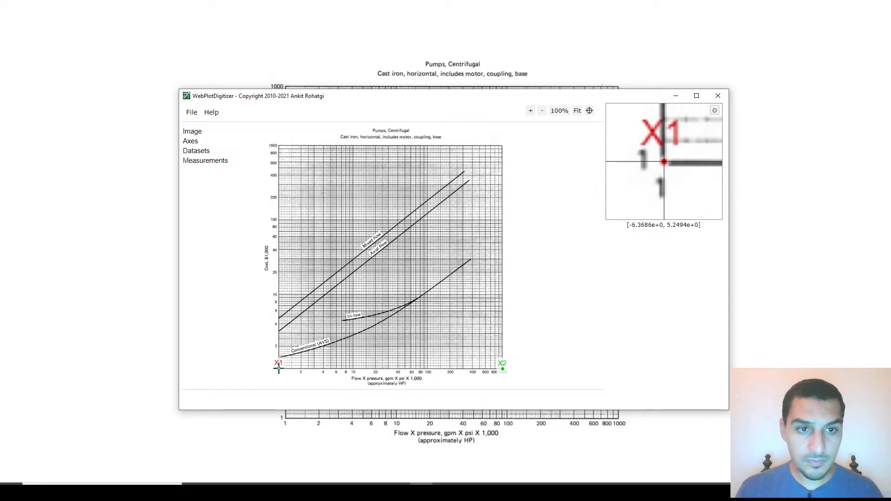
pyautogui.click(279, 369)
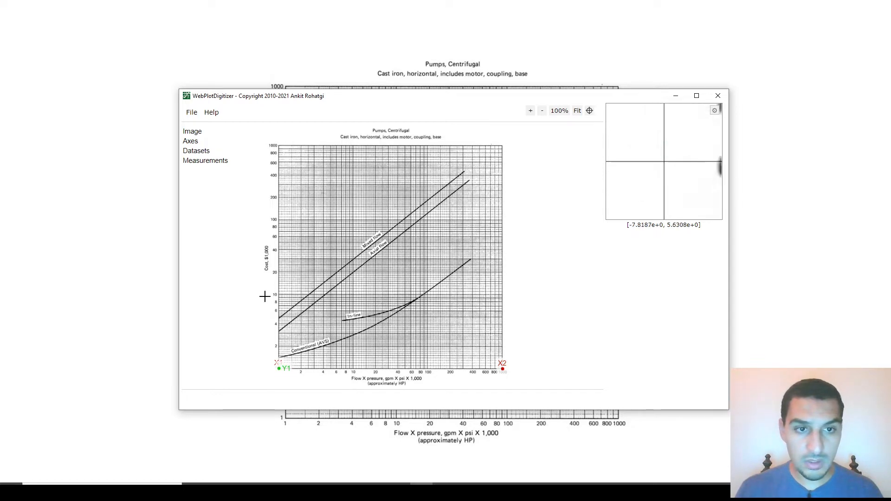
pyautogui.click(279, 145)
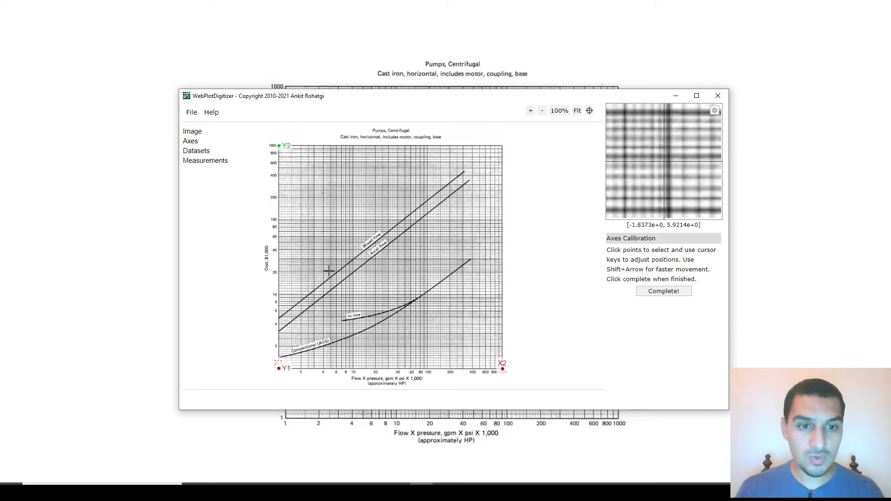
# Step: Complete the point placement, enable log scale for both axes, and set the X-axis calibration values to 1 and 1000
pyautogui.click(670, 291)
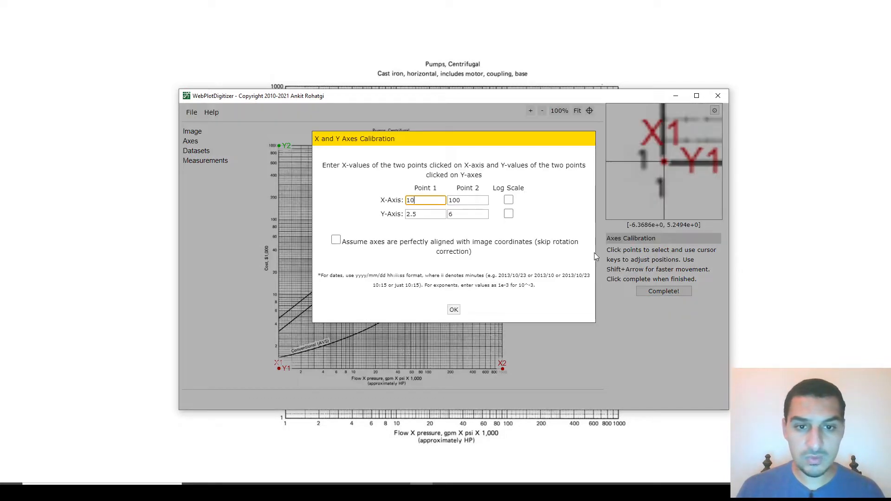
pyautogui.click(509, 200)
pyautogui.click(509, 214)
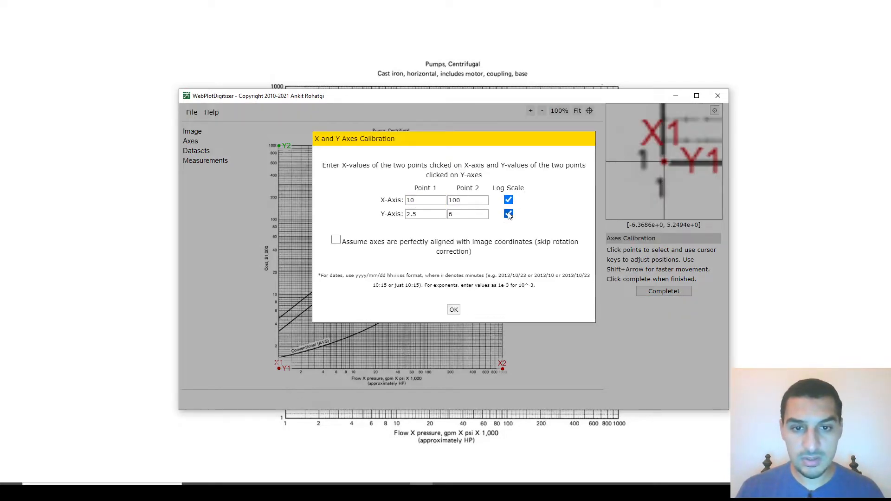
pyautogui.moveTo(416, 204); pyautogui.dragTo(401, 200)
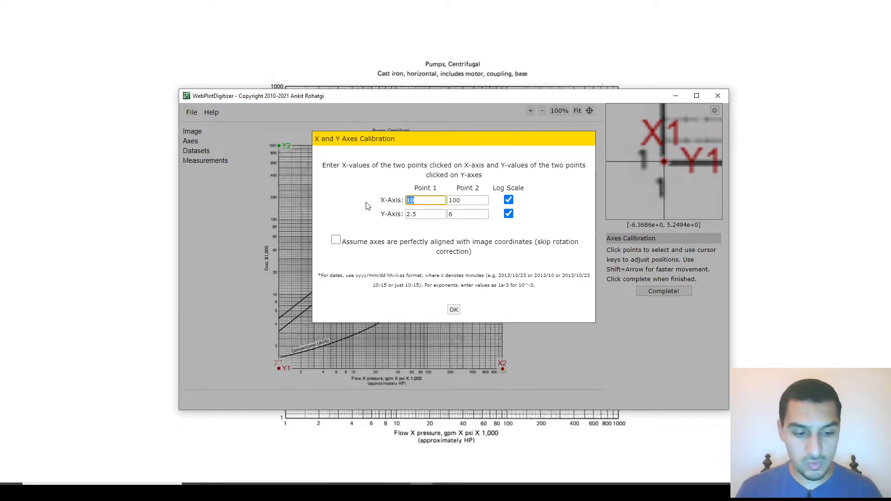
pyautogui.write('1')
pyautogui.press('Tab')
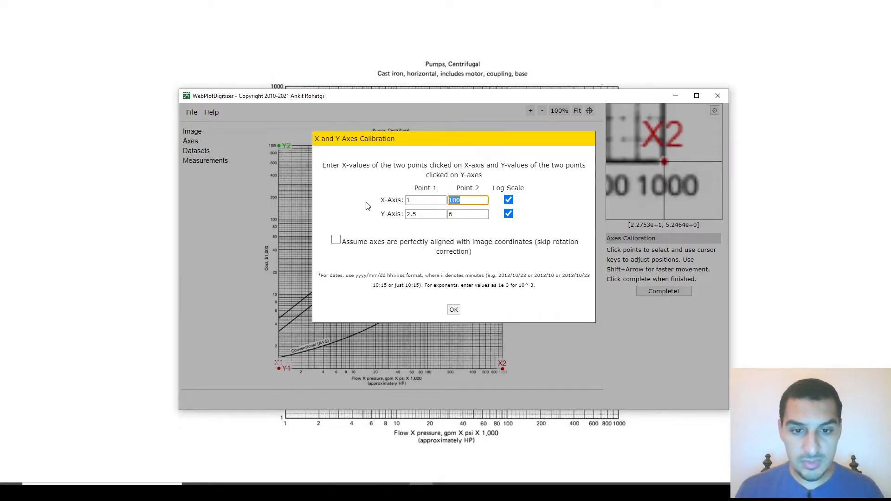
pyautogui.write('1000')
pyautogui.press('Tab')
pyautogui.press('Tab')
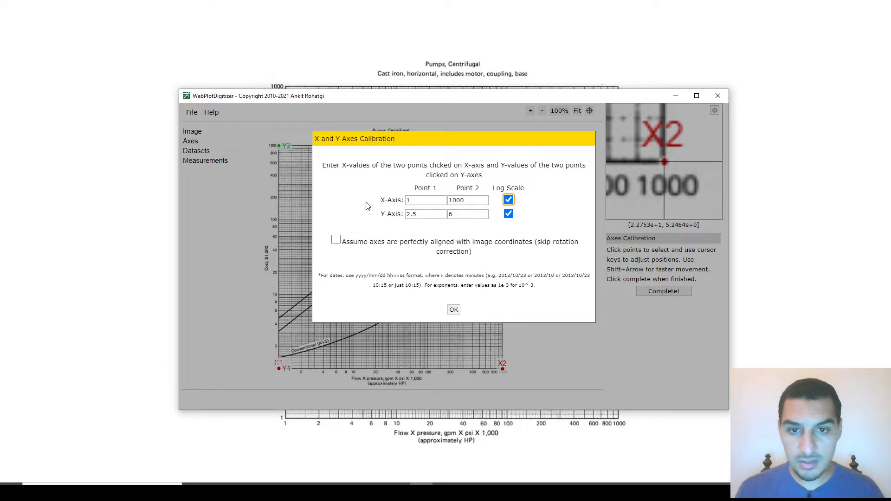
# Step: Set the Y-axis calibration values to 1 and 1000 and apply the axes calibration
pyautogui.write('1')
pyautogui.press('Tab')
pyautogui.write('1')
pyautogui.press('Tab')
pyautogui.hotkey('shift', 'Tab')
pyautogui.press('BackSpace')
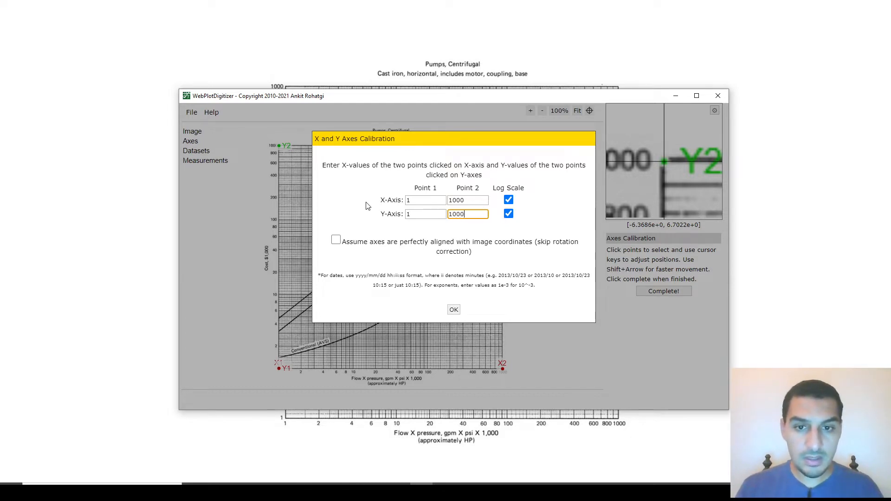
pyautogui.click(453, 310)
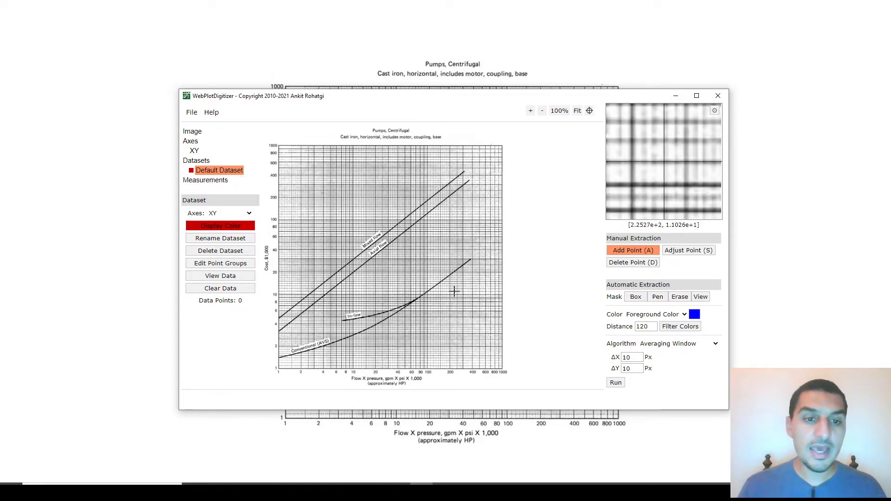
# Step: Set the foreground color for automatic extraction to black by sampling it from the lower curve of the graph
pyautogui.click(693, 315)
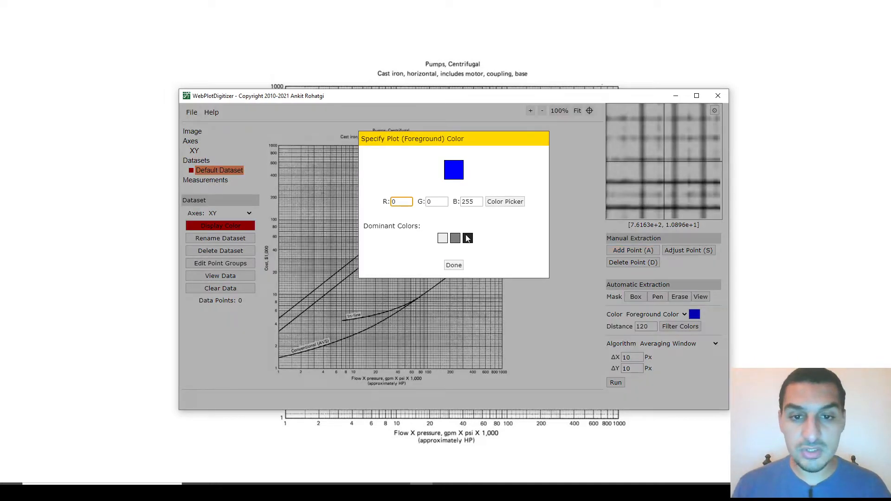
pyautogui.click(497, 205)
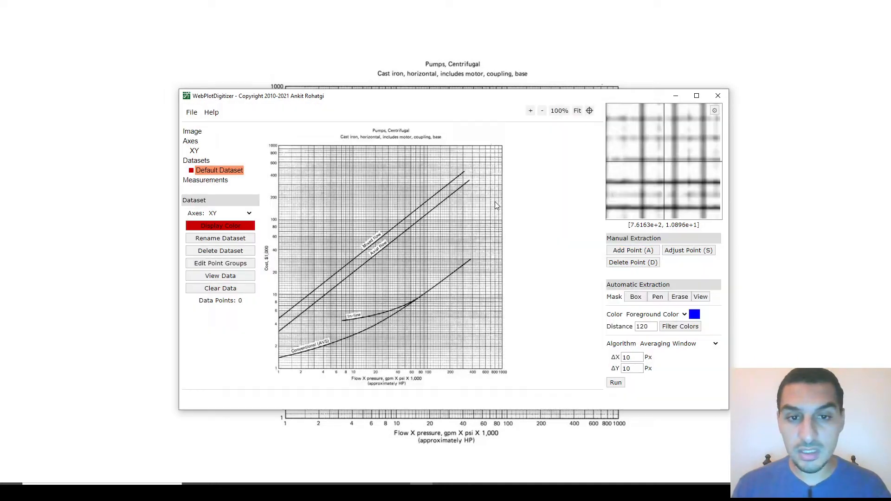
pyautogui.click(414, 303)
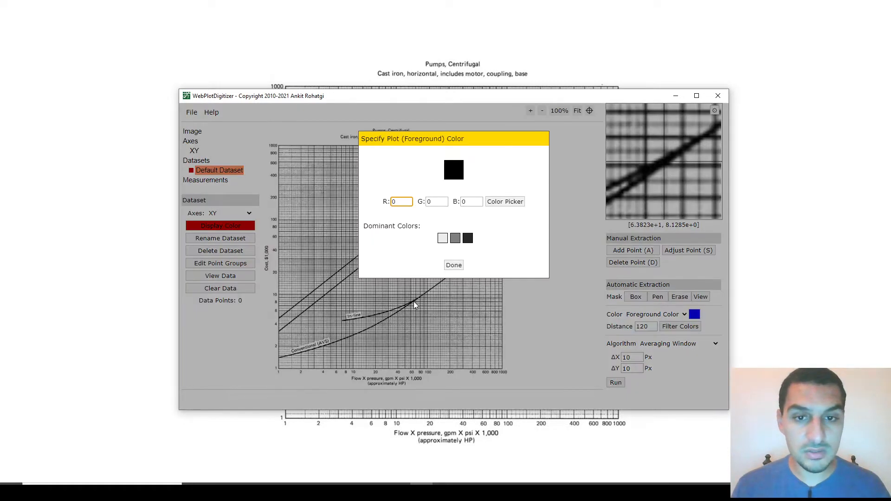
pyautogui.click(454, 265)
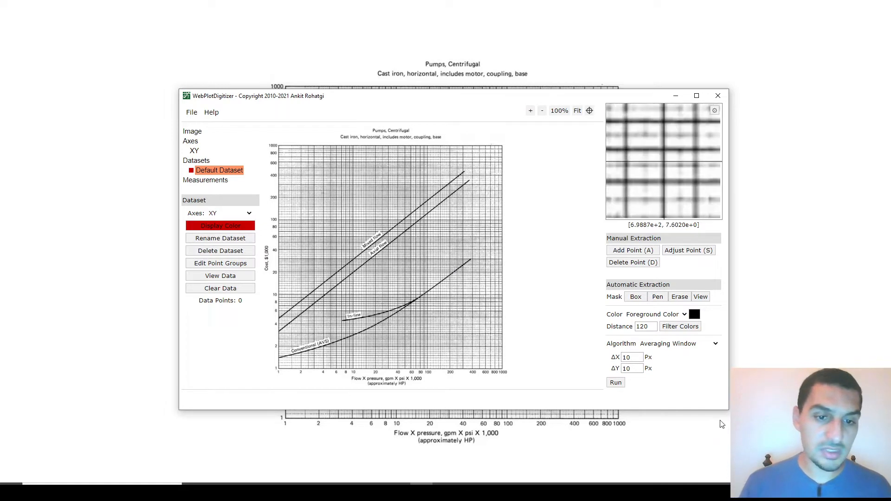
pyautogui.moveTo(642, 358); pyautogui.dragTo(617, 357)
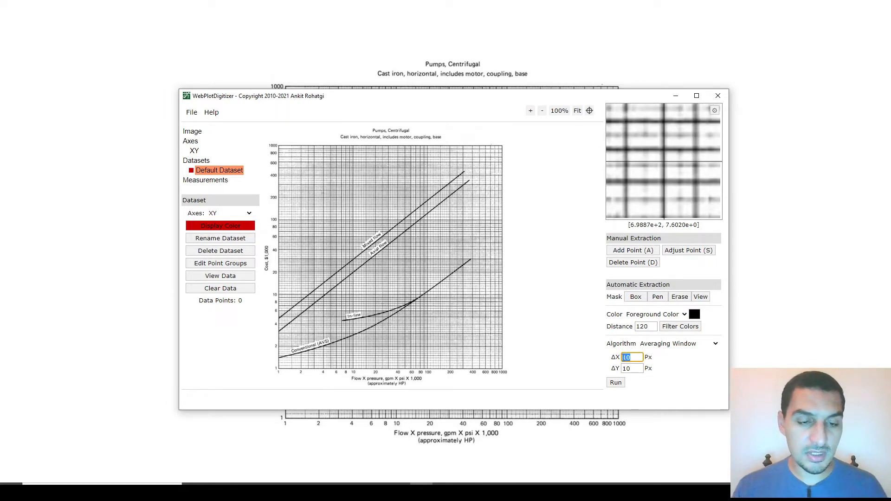
pyautogui.click(664, 356)
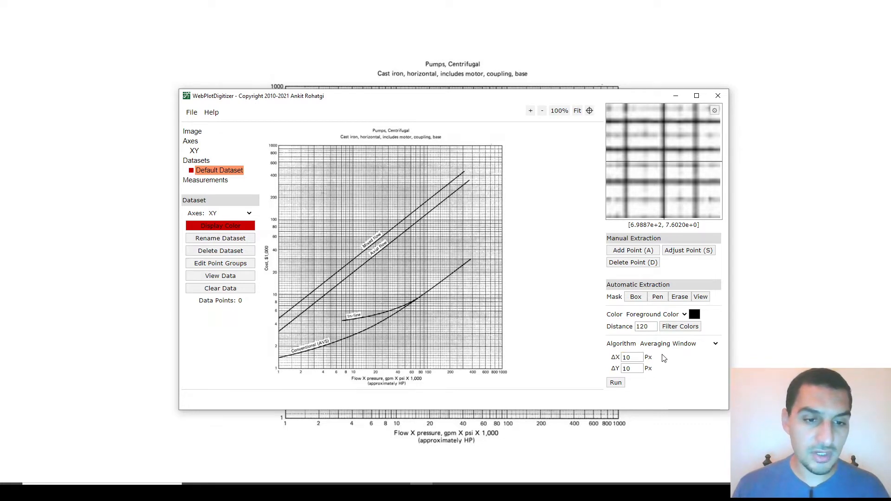
pyautogui.click(636, 298)
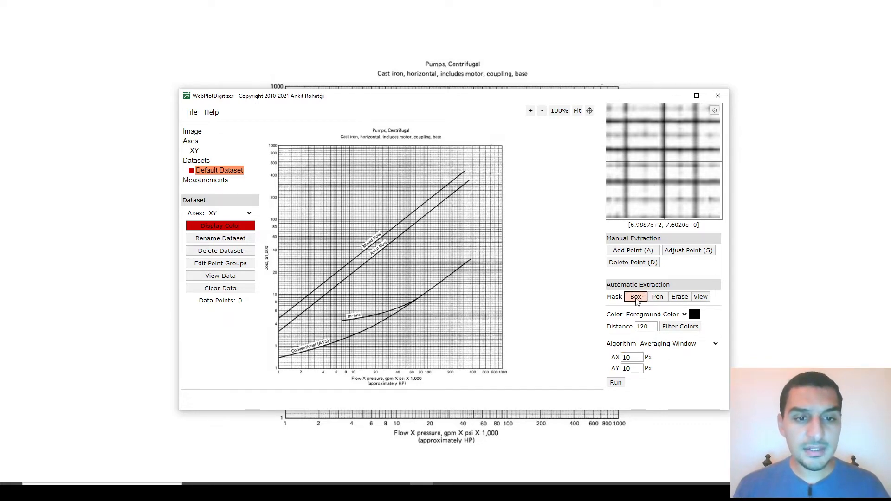
pyautogui.click(657, 297)
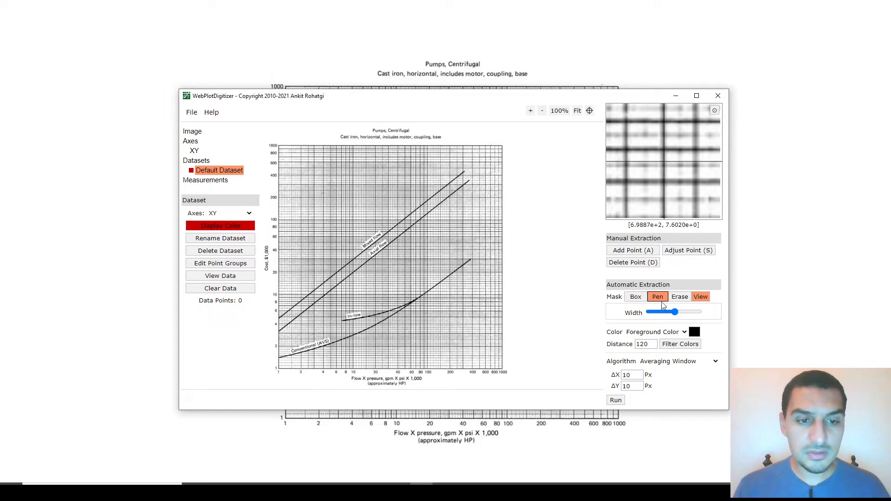
pyautogui.moveTo(476, 256); pyautogui.dragTo(446, 279)
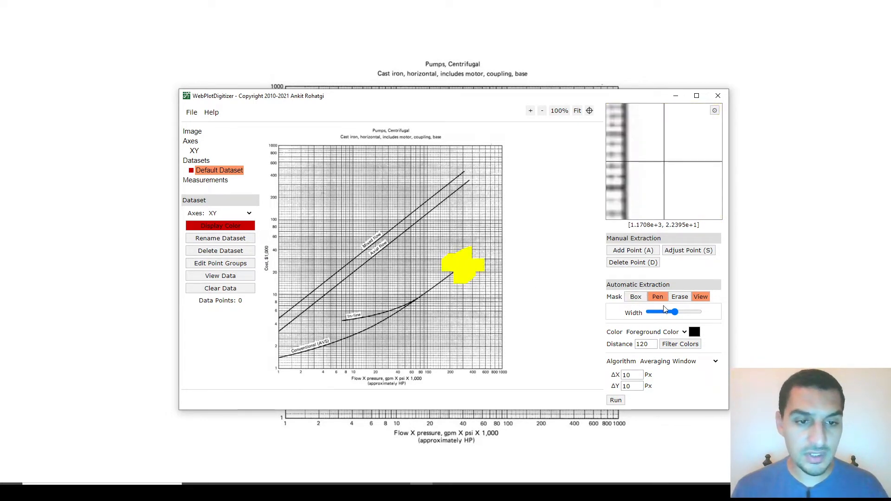
pyautogui.click(679, 297)
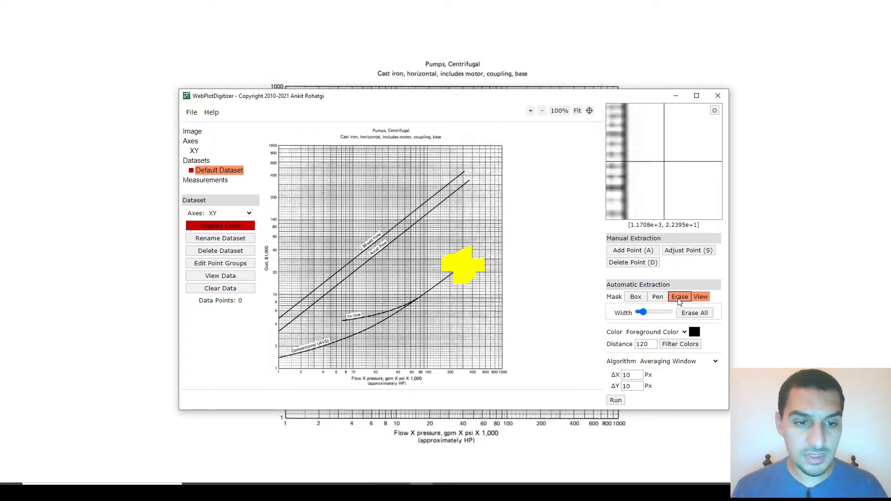
pyautogui.click(695, 313)
# Step: Mask the whole Conventional (AVS) curve with a narrow pen and run the Averaging Window extraction on it
pyautogui.click(658, 297)
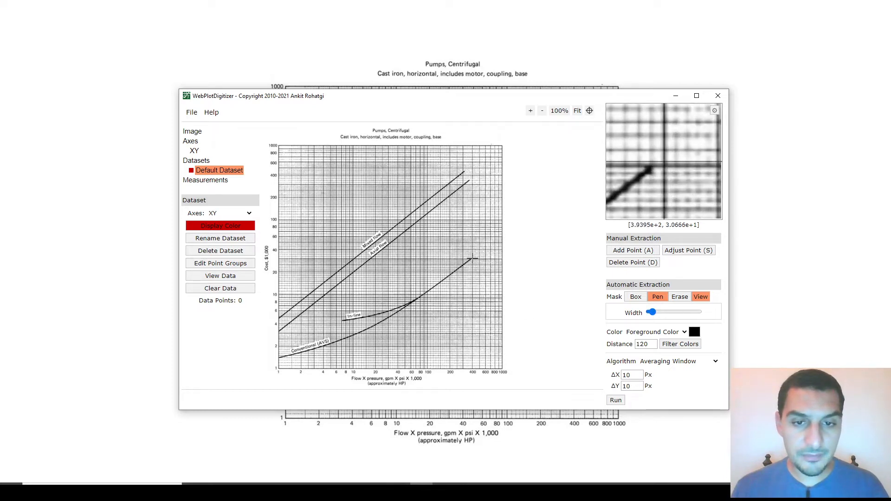
pyautogui.moveTo(471, 257); pyautogui.dragTo(451, 273)
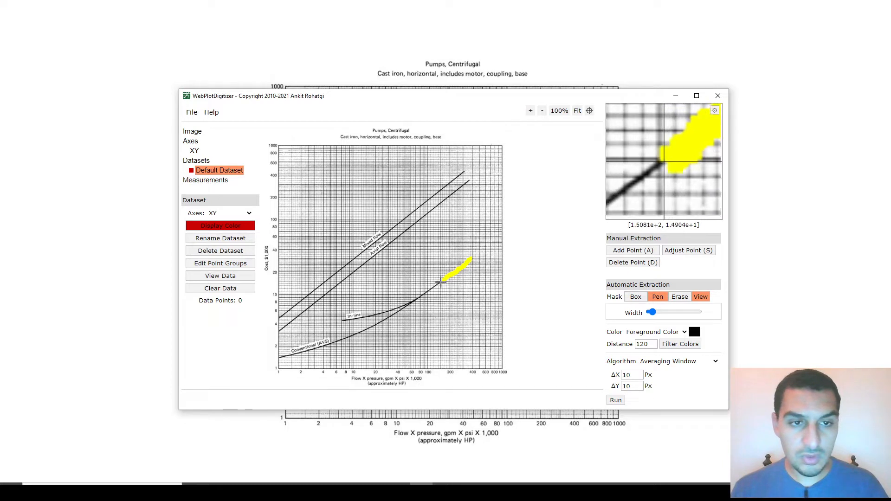
pyautogui.moveTo(435, 285); pyautogui.dragTo(347, 337)
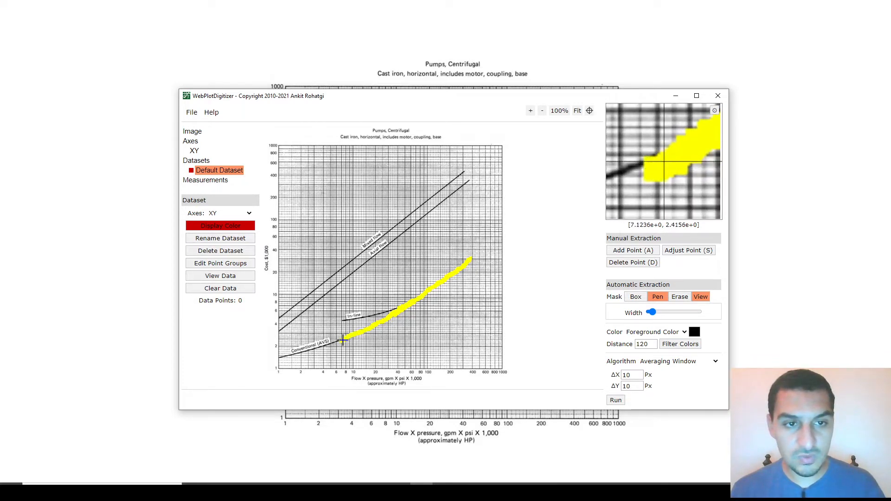
pyautogui.moveTo(342, 339); pyautogui.dragTo(328, 344)
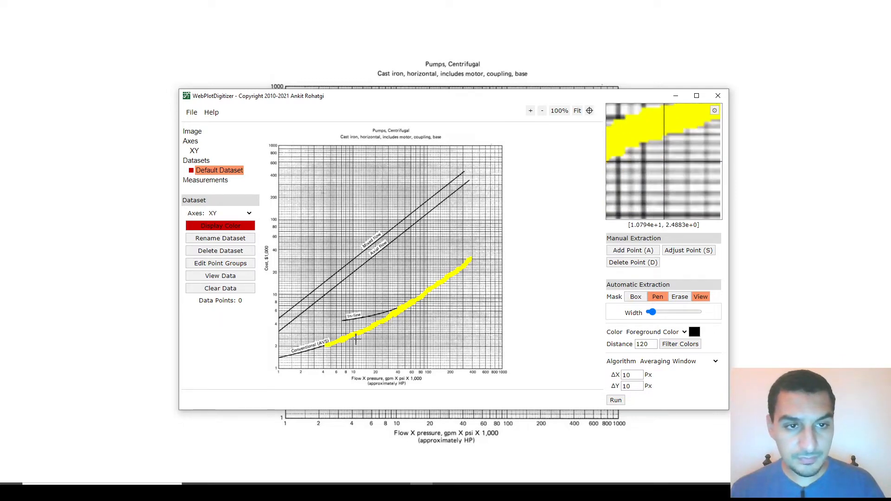
pyautogui.moveTo(317, 349); pyautogui.dragTo(279, 358)
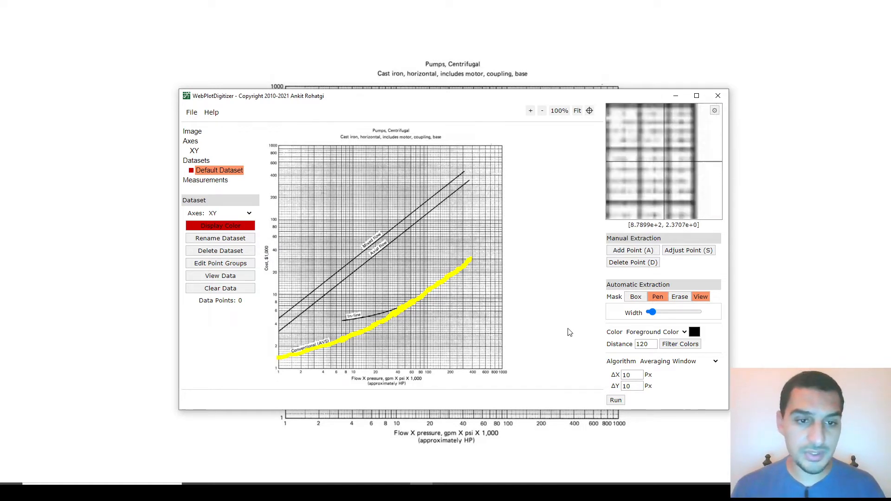
pyautogui.click(621, 401)
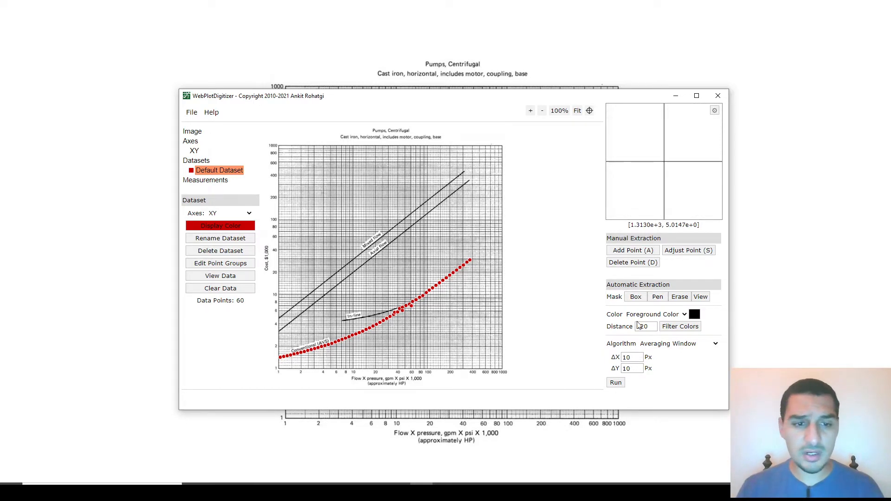
# Step: Run the automatic extraction with the X Step w/ Interpolation algorithm, keeping its preset range, step and smoothing values
pyautogui.click(687, 345)
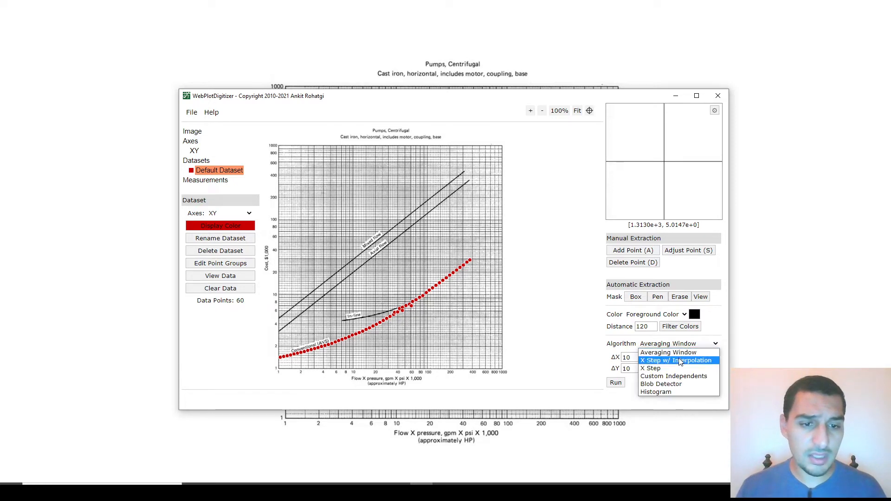
pyautogui.click(681, 360)
pyautogui.scroll(-1, 666, 352)
pyautogui.scroll(-1, 665, 353)
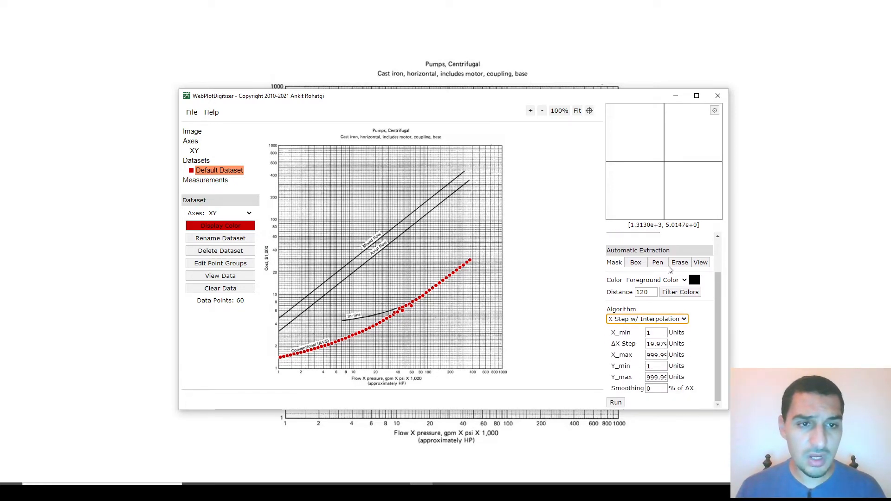
pyautogui.moveTo(648, 91); pyautogui.dragTo(646, 23)
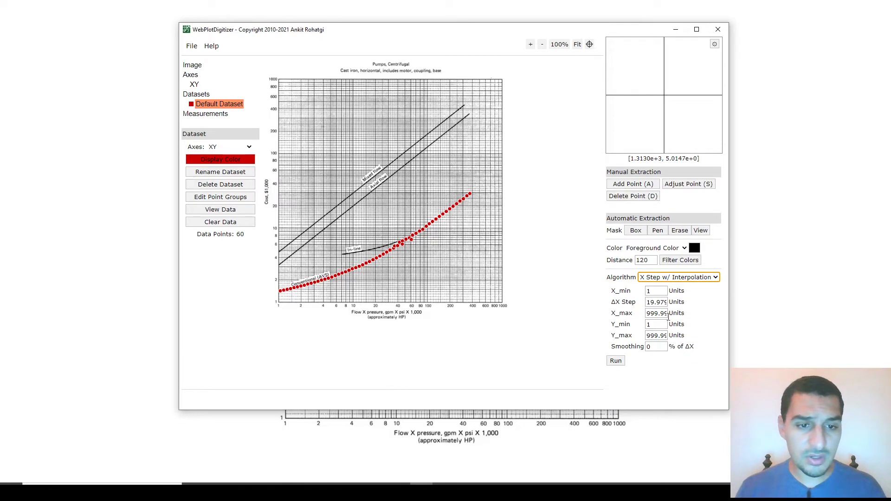
pyautogui.click(616, 361)
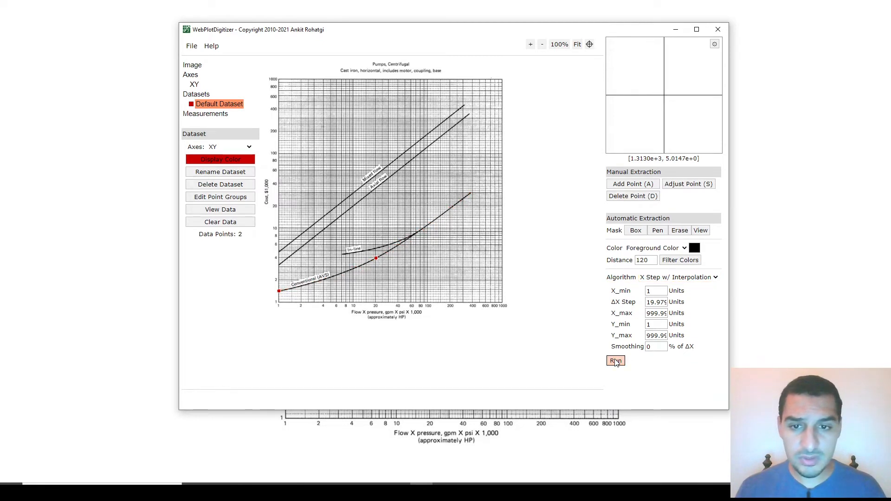
# Step: Run the automatic extraction with the X Step algorithm, keeping the 0.1 step and 30 px line width
pyautogui.click(683, 277)
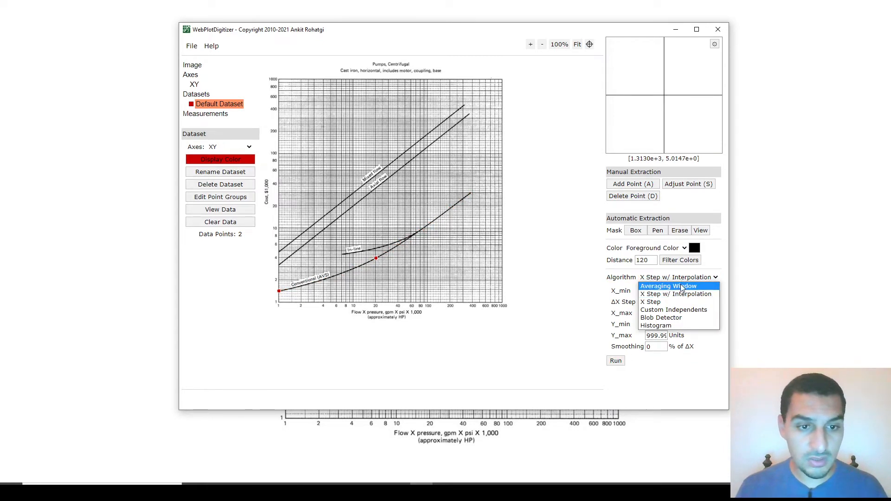
pyautogui.click(675, 303)
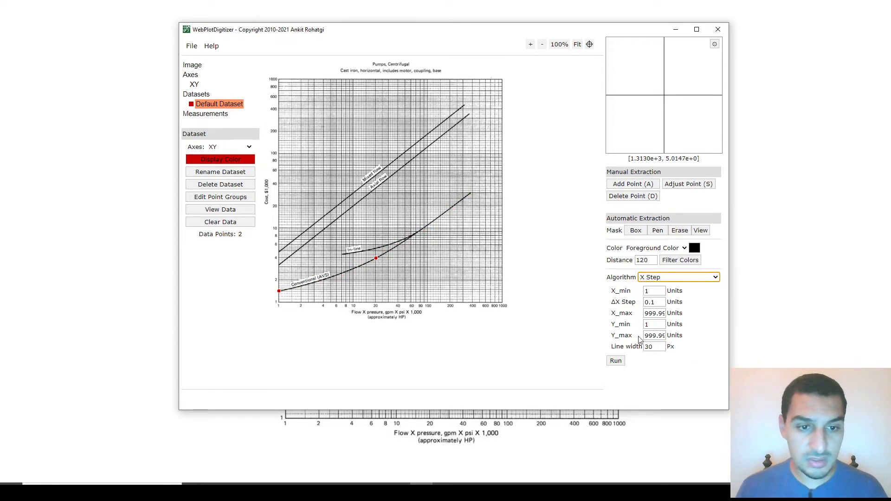
pyautogui.click(617, 362)
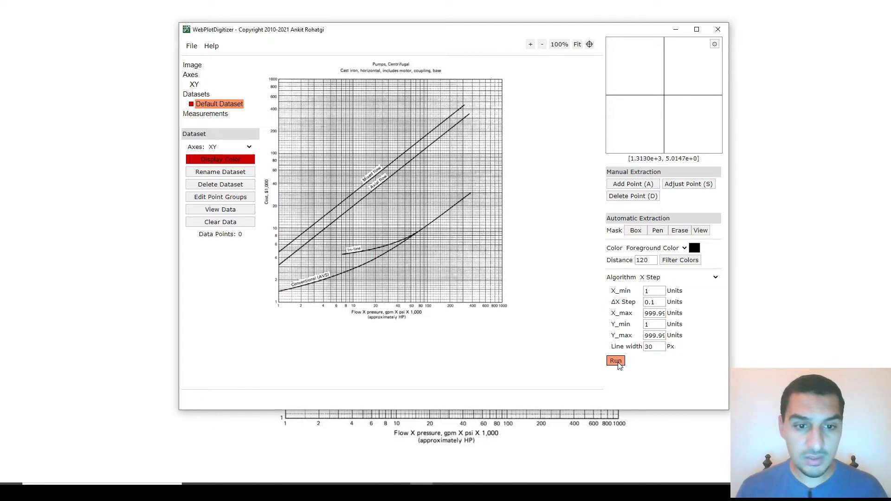
# Step: Run the automatic extraction with the Custom Independents algorithm, keeping the 5 px curve width
pyautogui.click(690, 277)
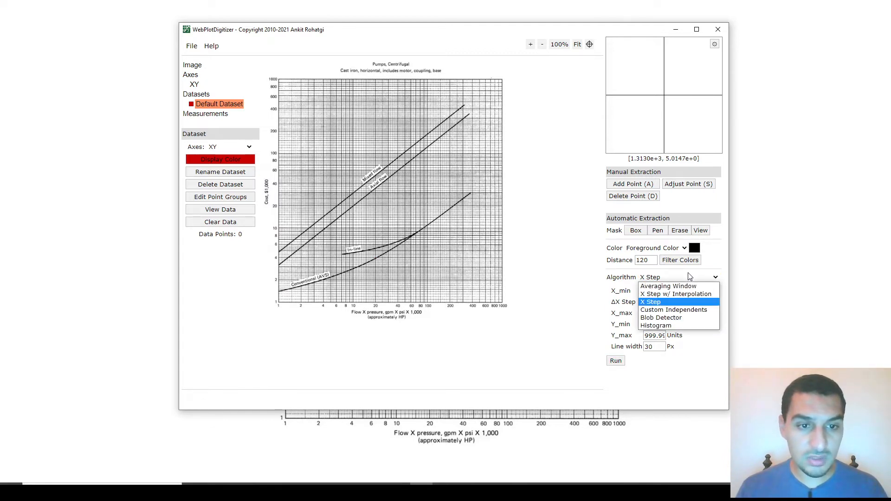
pyautogui.click(669, 311)
pyautogui.click(616, 339)
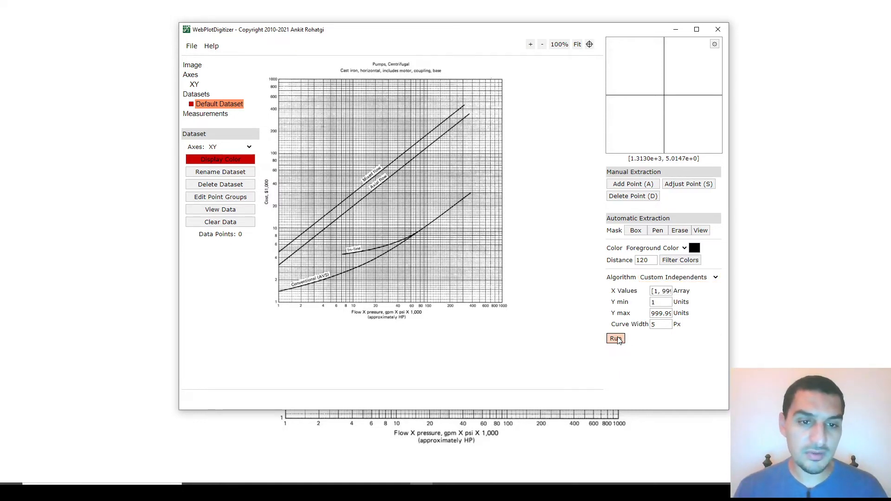
# Step: Switch the extraction algorithm back to Averaging Window and rerun it with ΔX and ΔY at 10 px
pyautogui.click(673, 278)
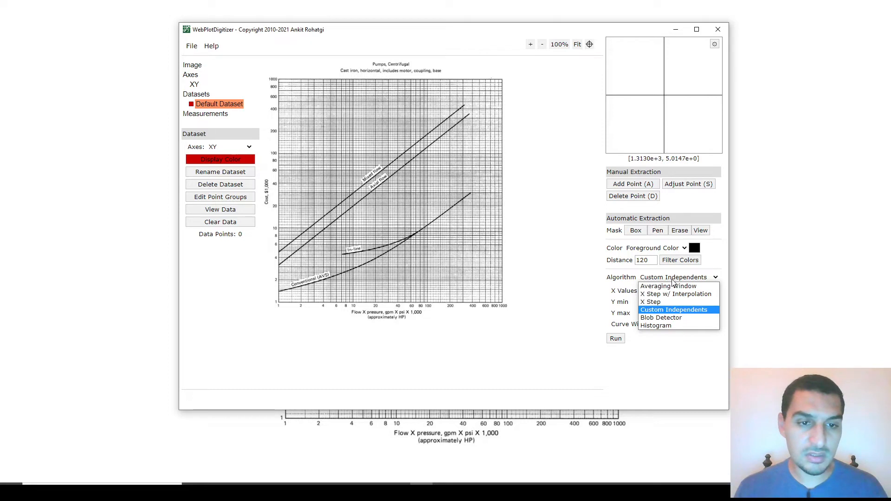
pyautogui.click(659, 288)
pyautogui.click(615, 317)
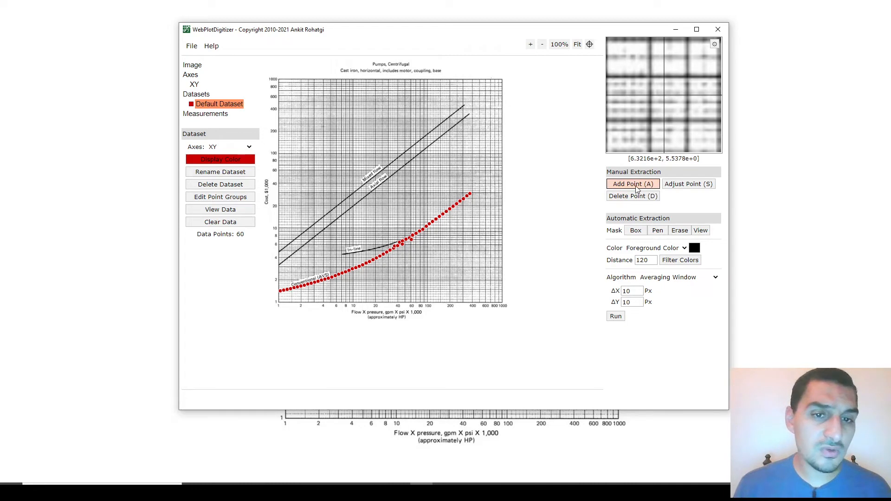
# Step: Clear all data points from the dataset and manually add eight spaced points along the Conventional (AVS) curve, from its upper end to its lower end
pyautogui.click(243, 221)
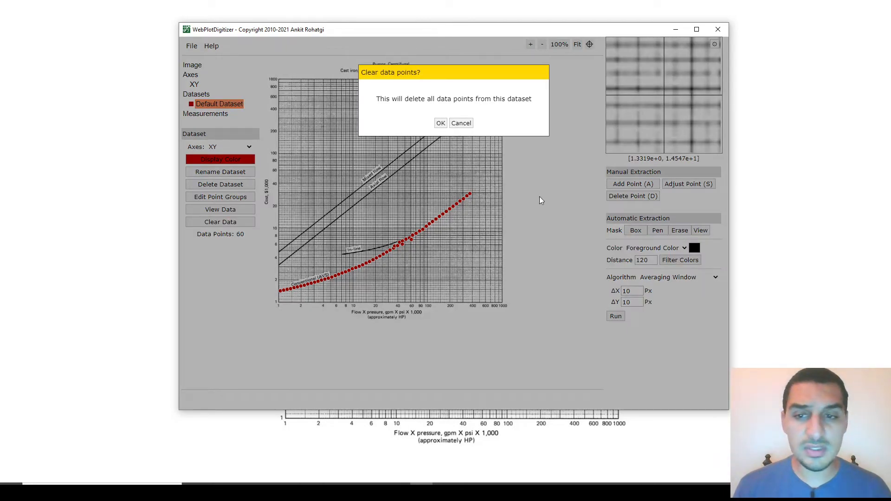
pyautogui.click(440, 123)
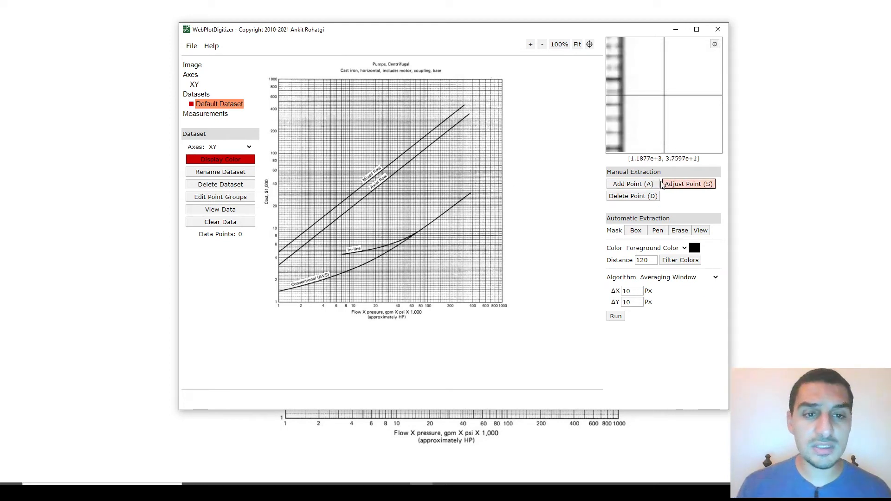
pyautogui.click(640, 184)
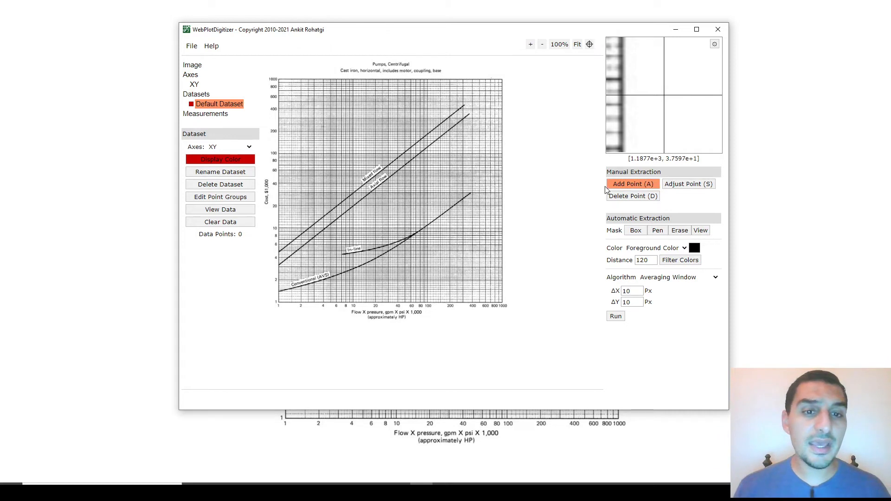
pyautogui.click(464, 197)
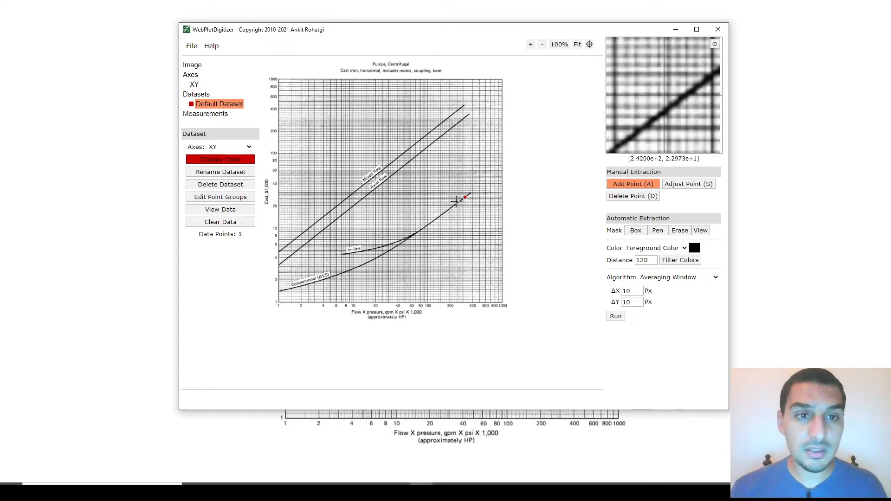
pyautogui.click(453, 206)
pyautogui.click(432, 223)
pyautogui.click(432, 223)
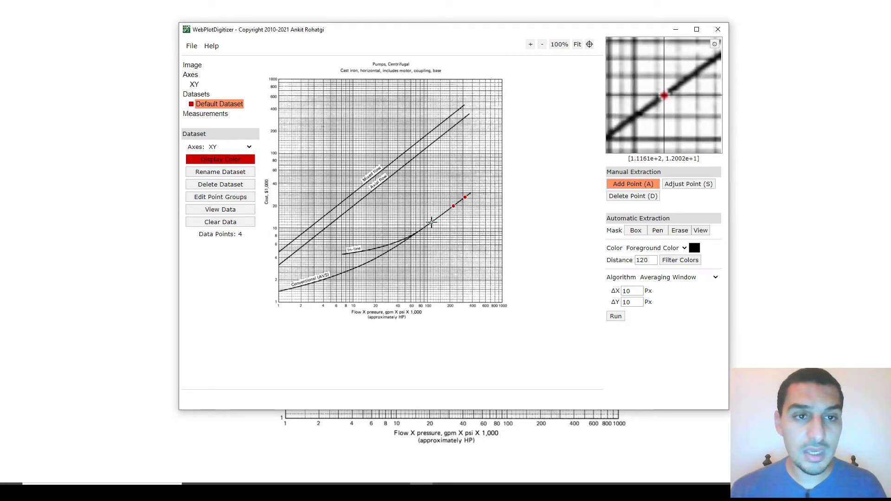
pyautogui.click(410, 237)
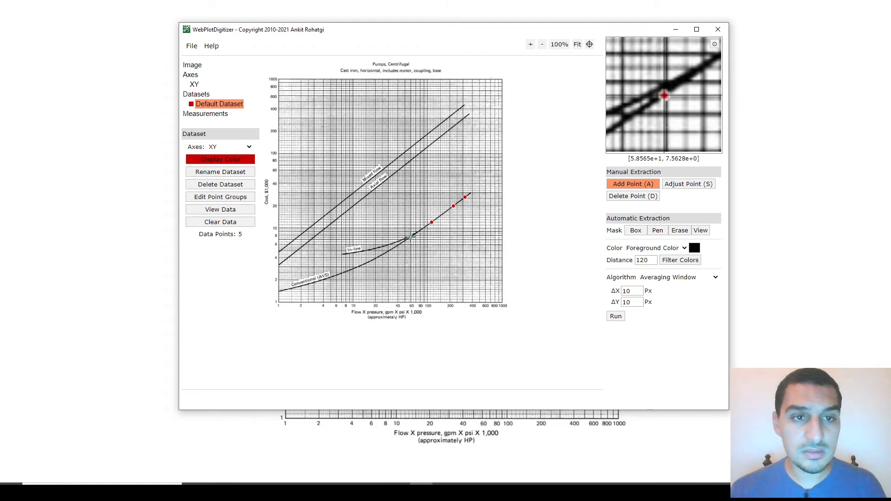
pyautogui.click(381, 256)
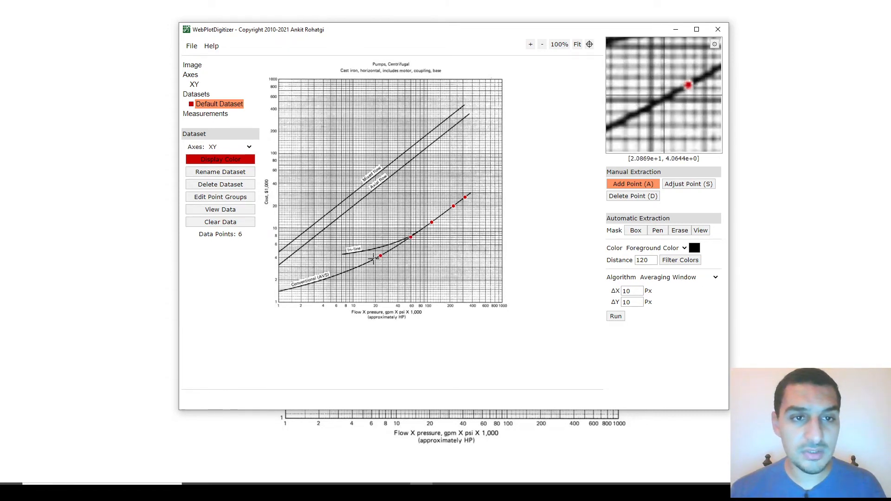
pyautogui.click(352, 269)
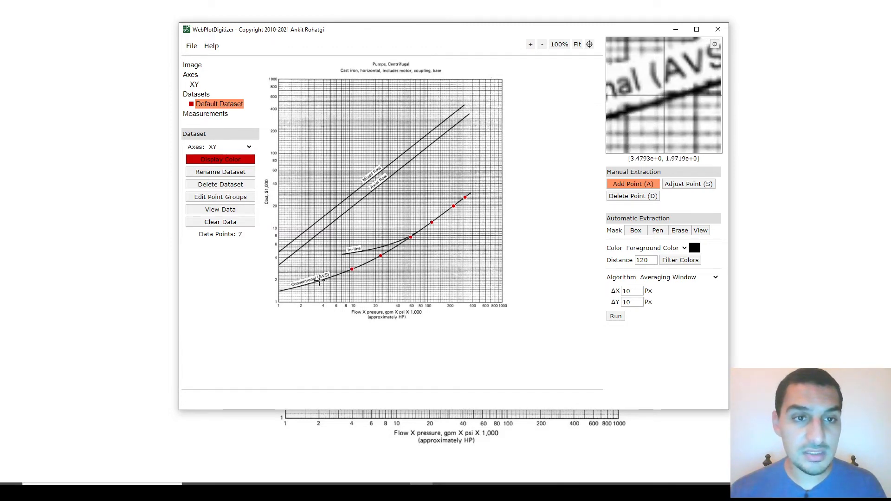
pyautogui.click(321, 280)
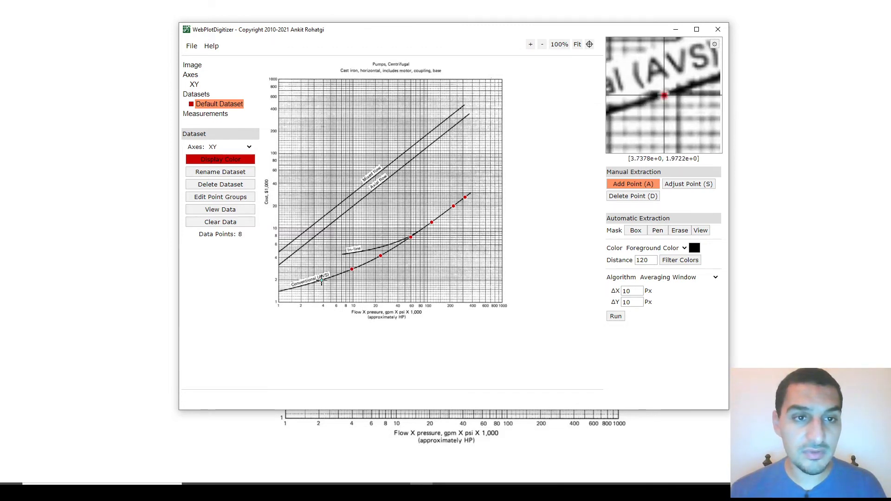
pyautogui.click(289, 290)
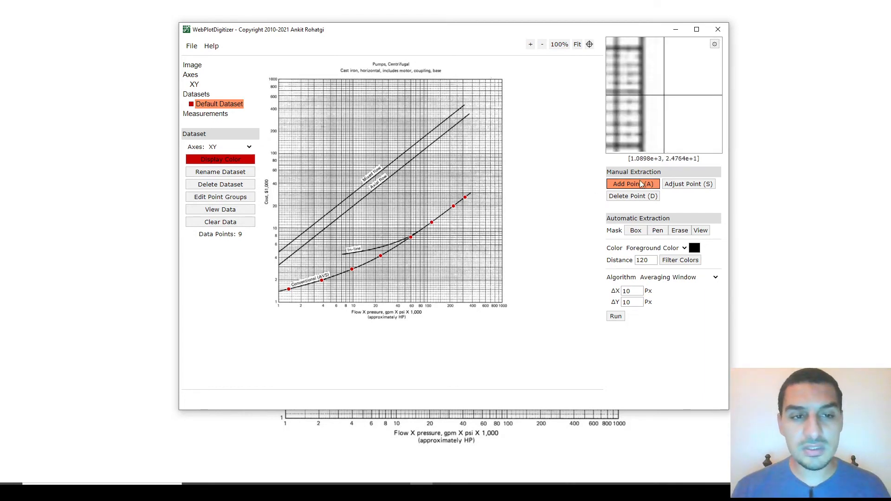
# Step: Adjust the manual point where the In-line and Conventional (AVS) curves merge, nudging it slightly down and left along the Conventional curve
pyautogui.click(674, 184)
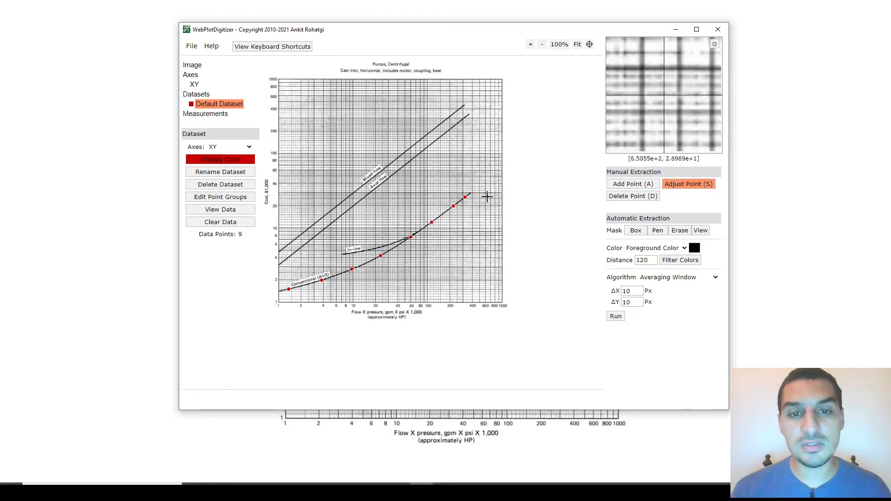
pyautogui.click(454, 206)
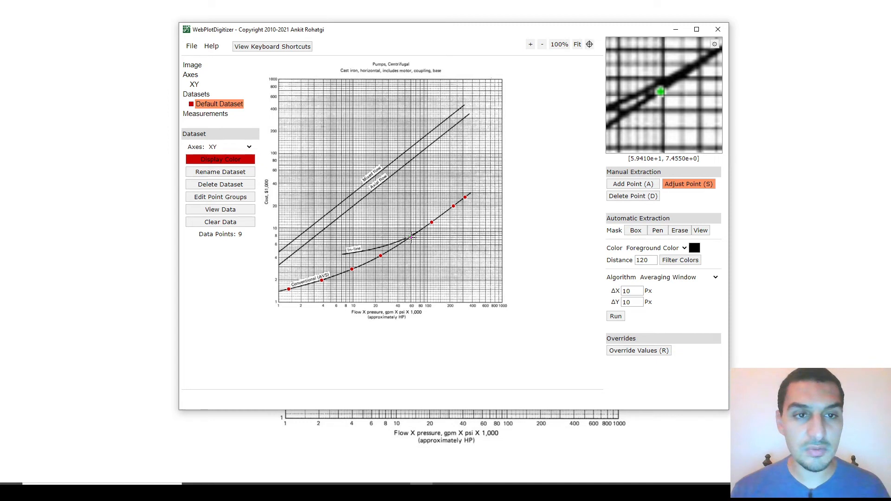
pyautogui.press('Down')
pyautogui.press('Down')
pyautogui.press('Down')
pyautogui.press('Down')
pyautogui.press('Down')
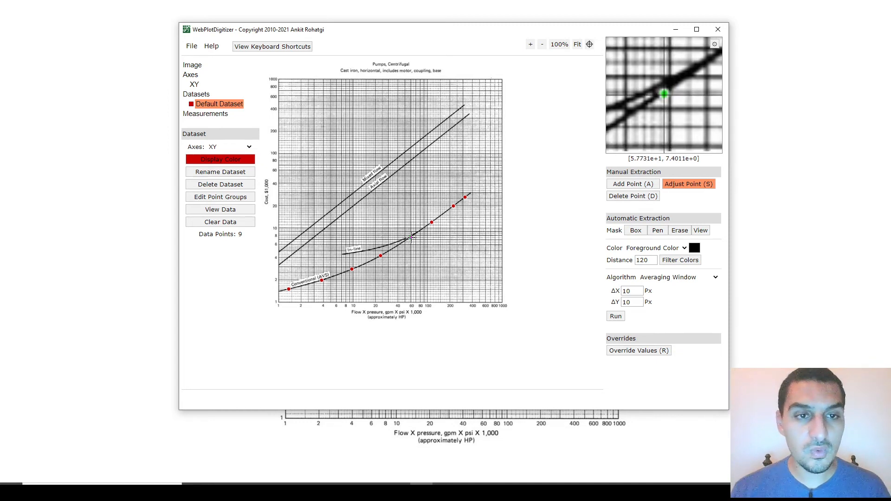
pyautogui.press('Left')
pyautogui.press('Left')
pyautogui.press('Left')
pyautogui.press('Left')
pyautogui.press('Left')
pyautogui.press('Left')
pyautogui.press('Left')
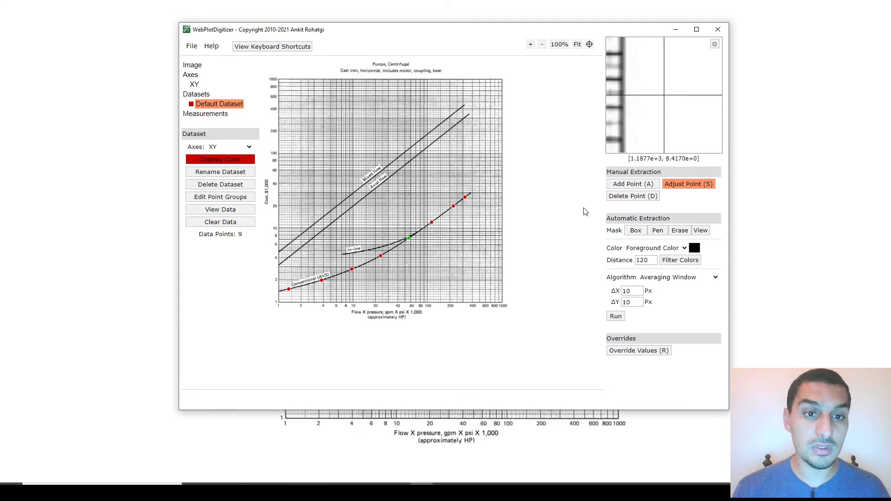
# Step: Delete the point just above the curve junction and the duplicate point at the second-highest position on the Conventional (AVS) curve
pyautogui.click(641, 197)
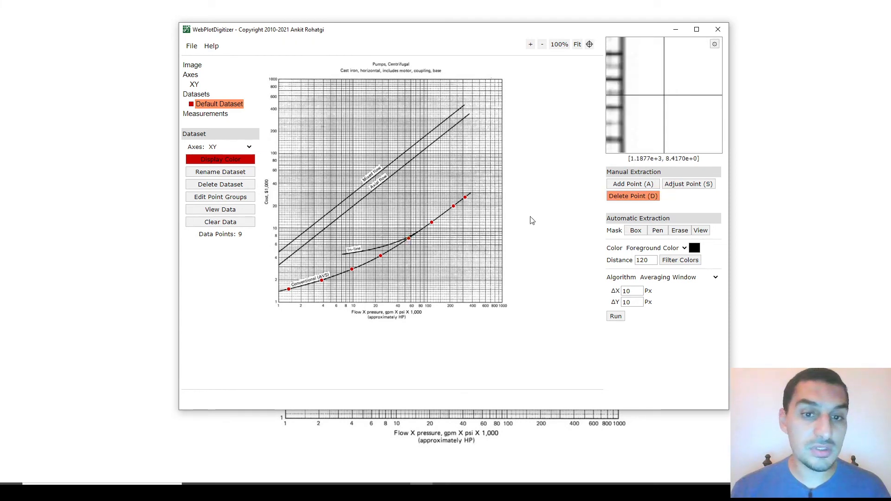
pyautogui.click(432, 222)
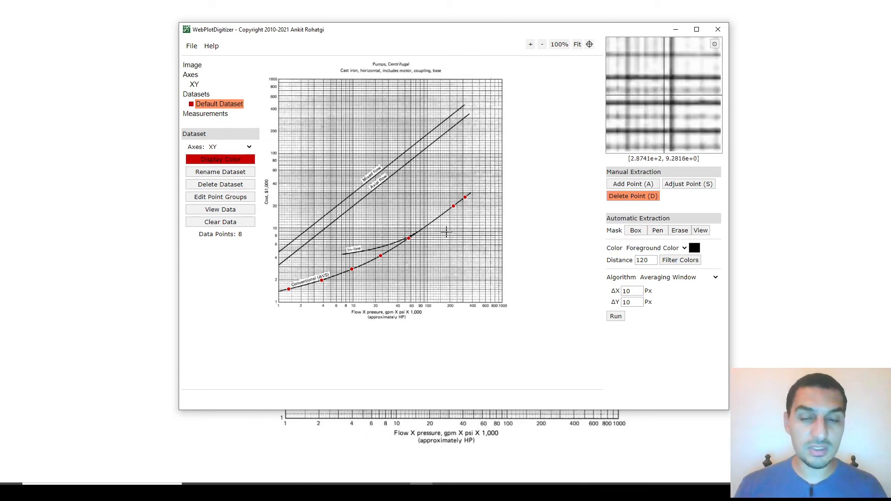
pyautogui.click(453, 206)
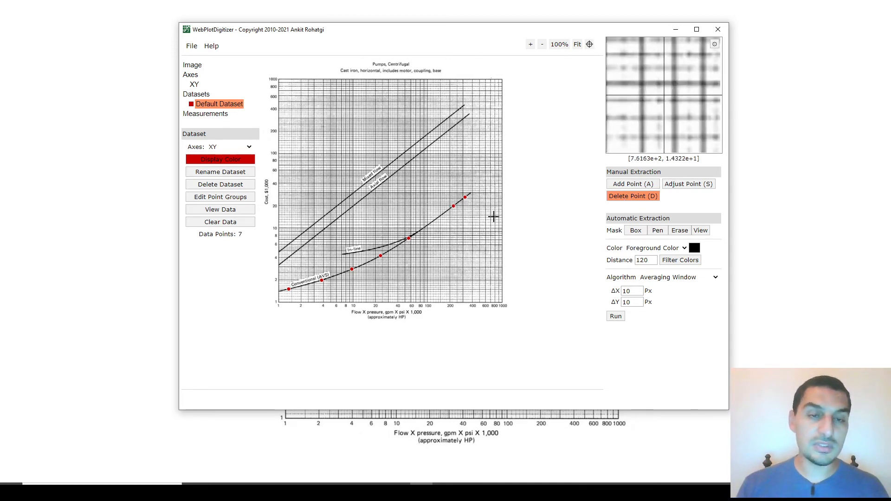